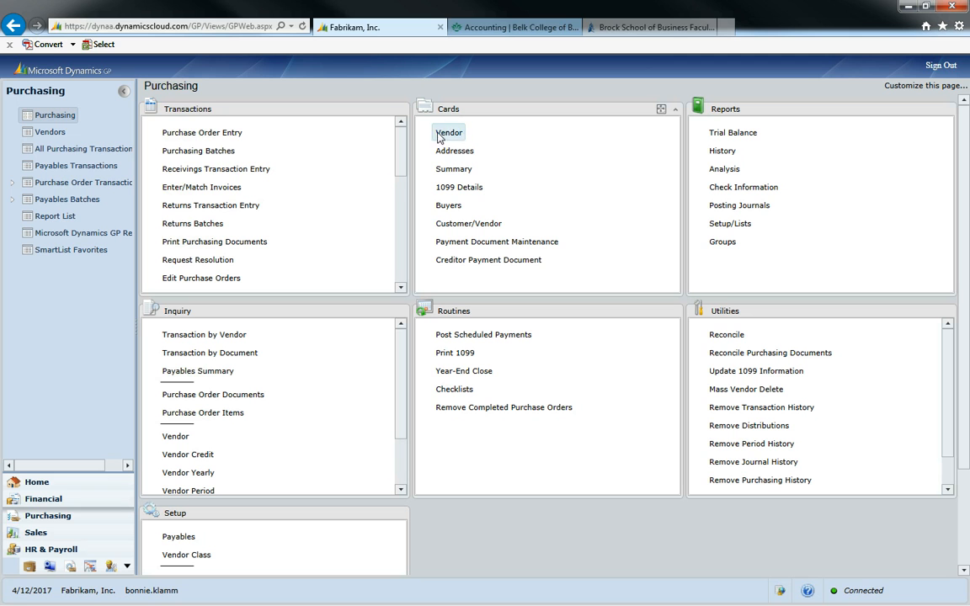
# Open a new Vendor Maintenance card, read its About This Window help, then close the help
pyautogui.click(450, 135)
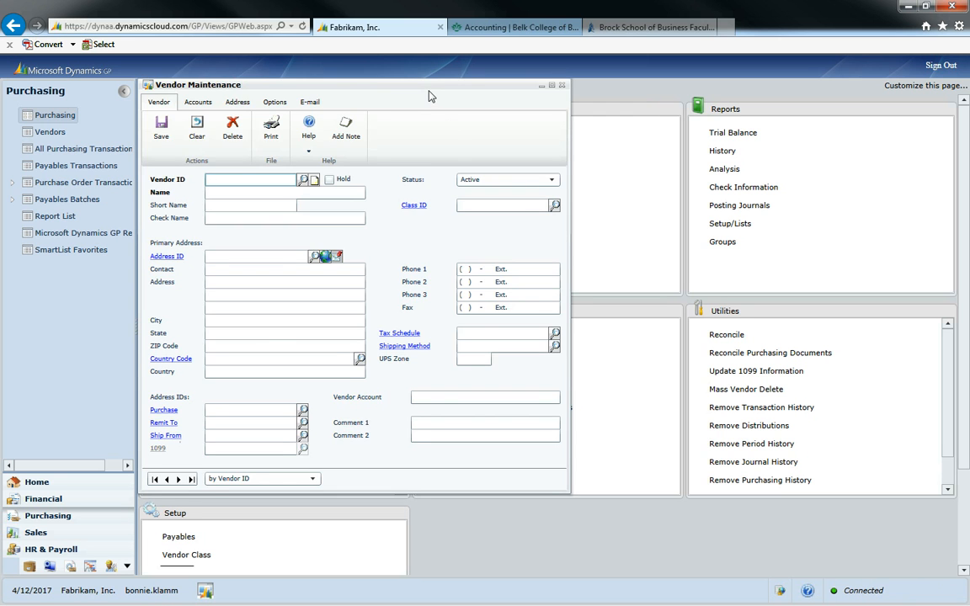
pyautogui.moveTo(430, 98); pyautogui.dragTo(637, 95)
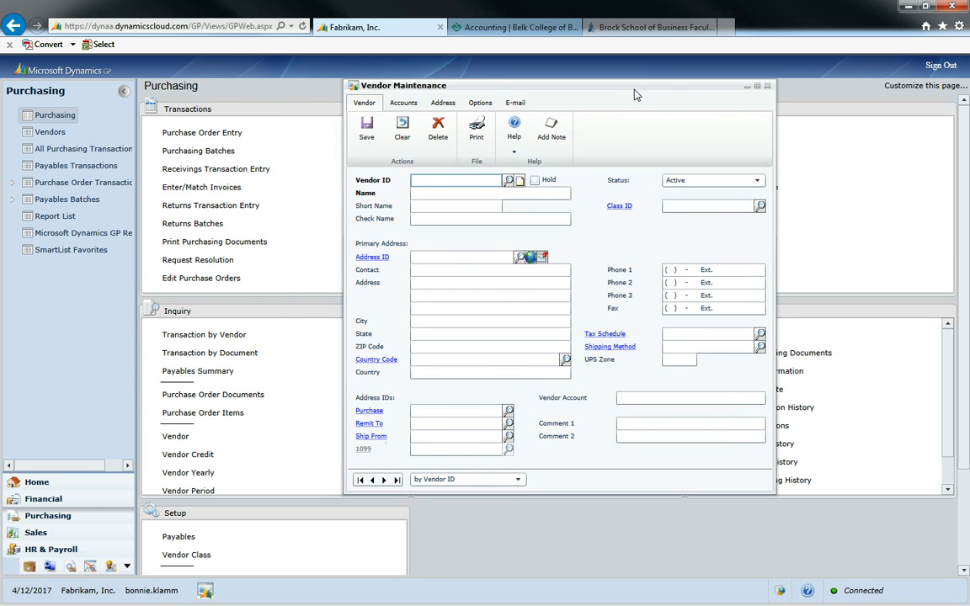
pyautogui.click(515, 147)
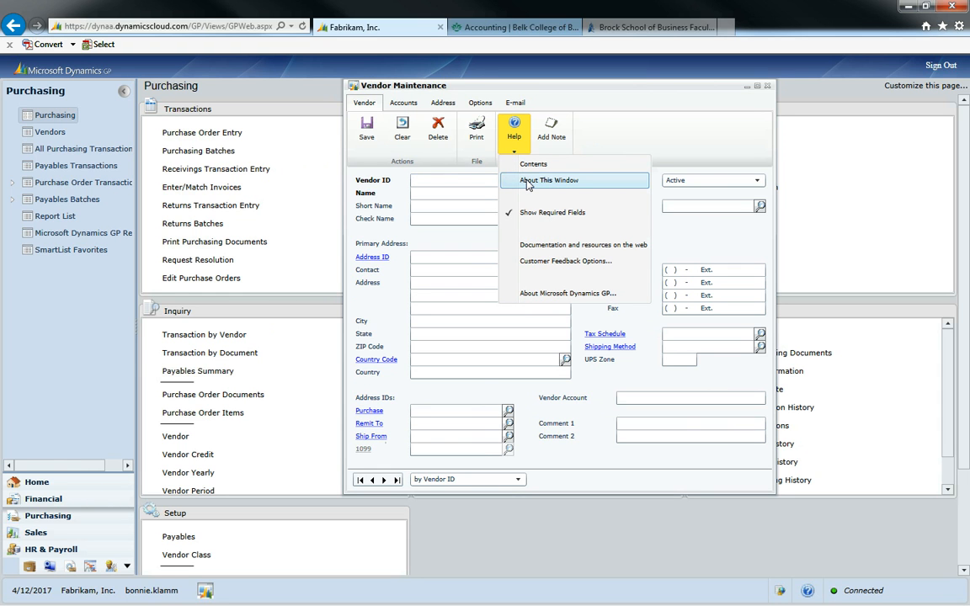
pyautogui.click(528, 182)
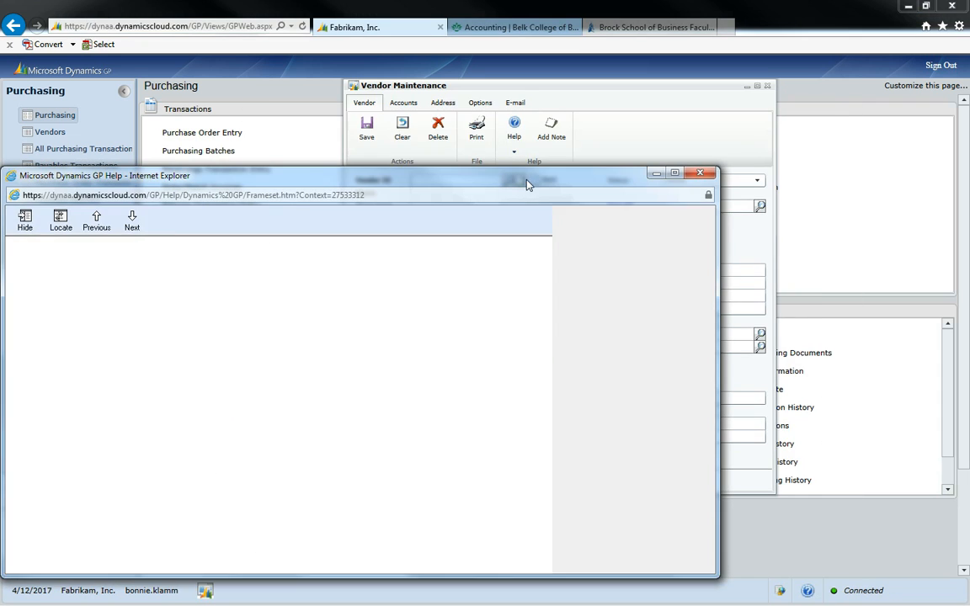
pyautogui.moveTo(480, 177); pyautogui.dragTo(686, 112)
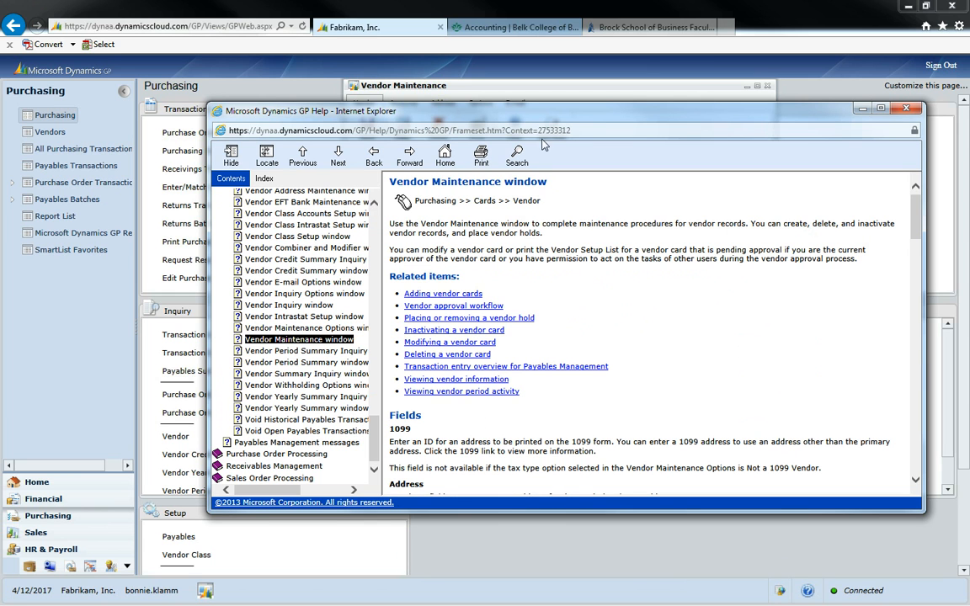
pyautogui.click(520, 156)
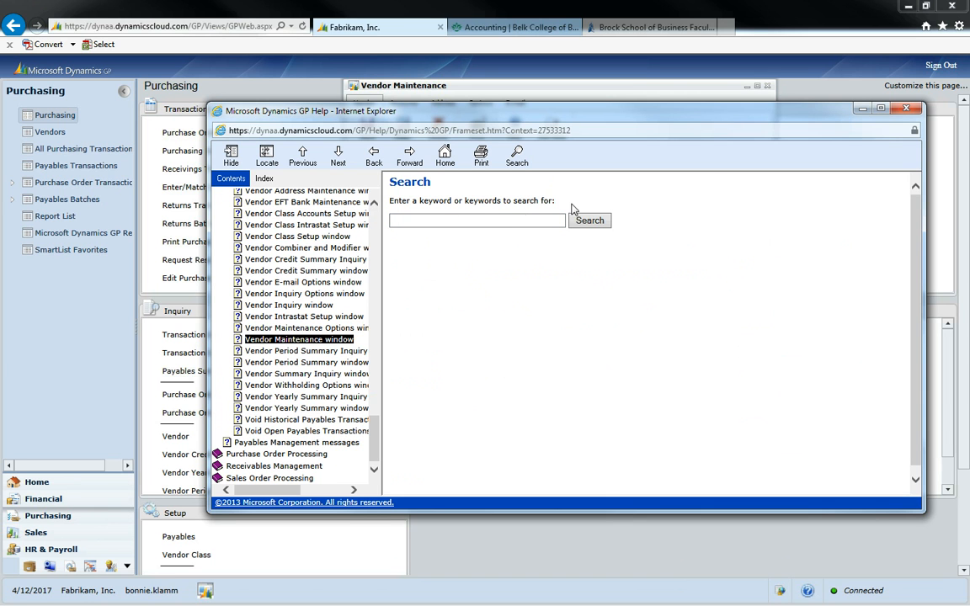
pyautogui.click(903, 111)
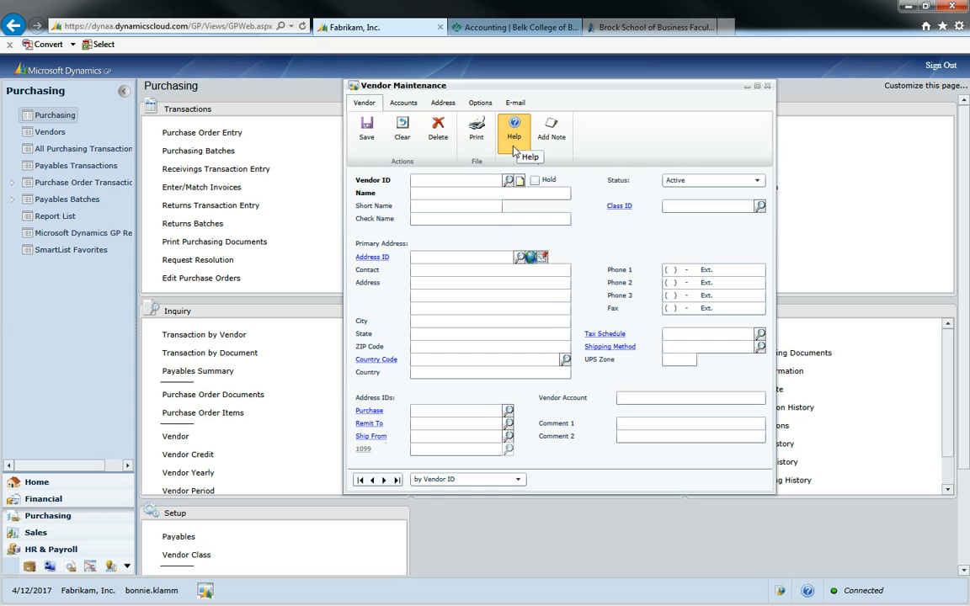
pyautogui.click(515, 150)
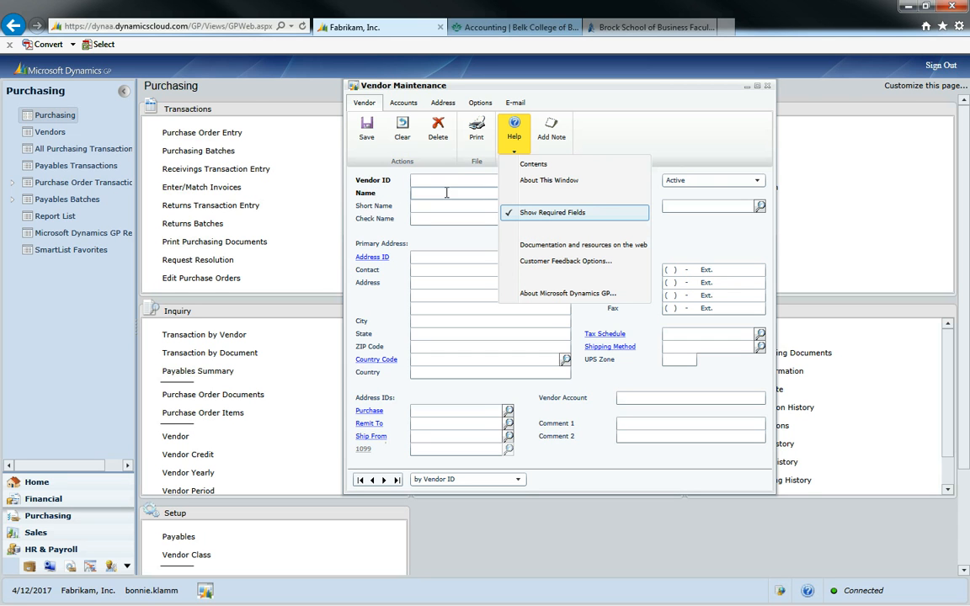
pyautogui.click(518, 212)
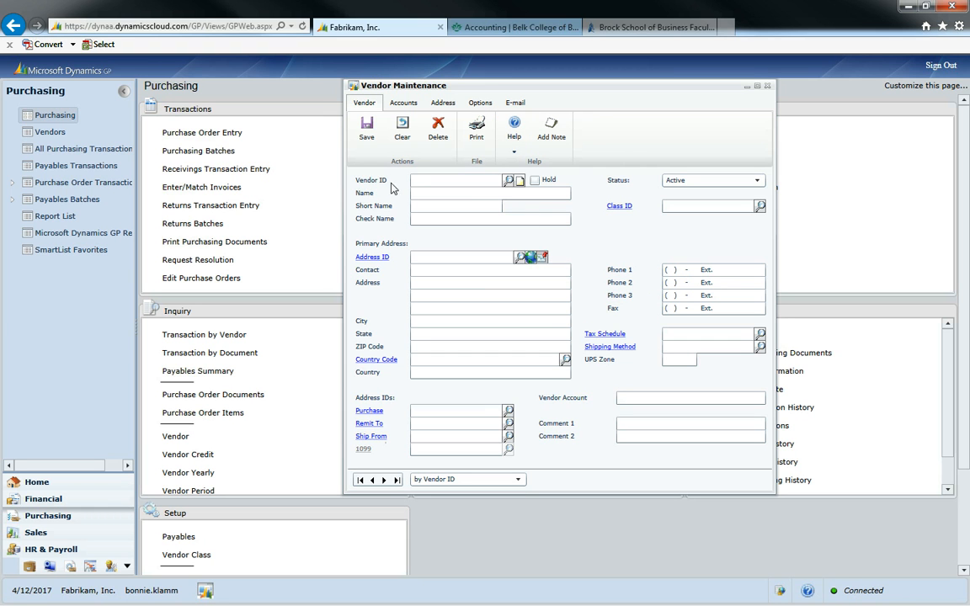
pyautogui.click(514, 135)
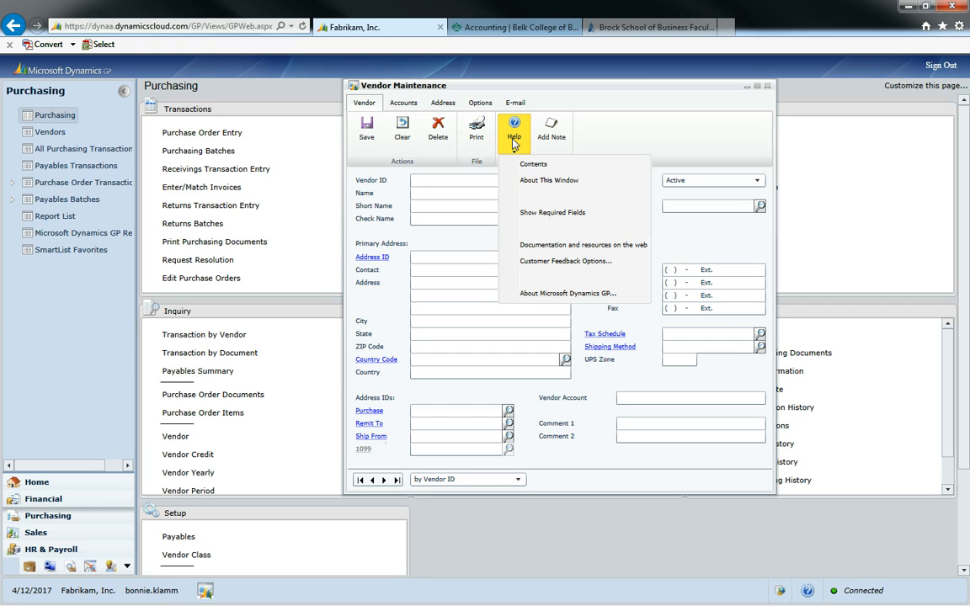
pyautogui.click(522, 215)
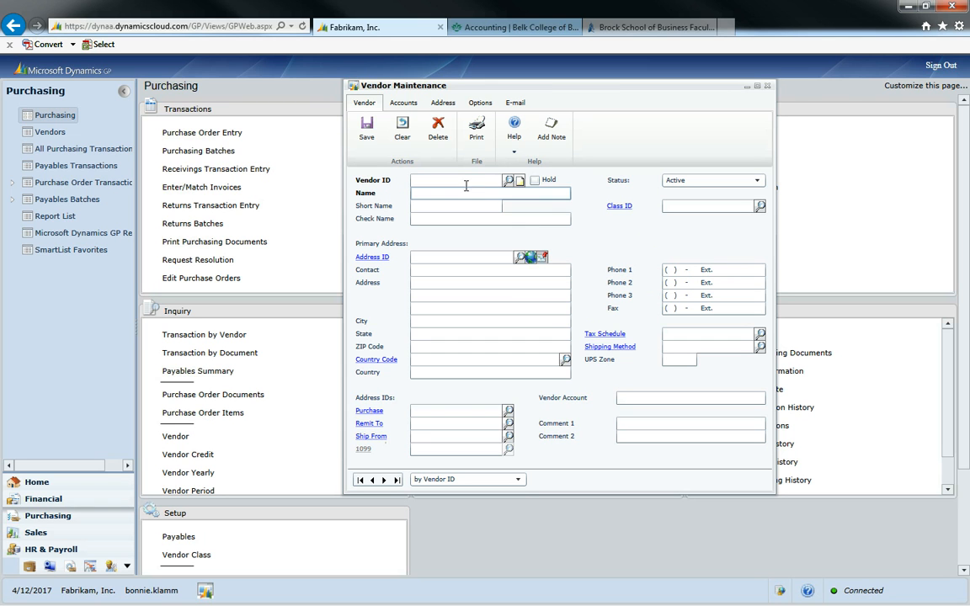
pyautogui.click(439, 180)
# Enter Vendor ID MLW242 and name Watson-Maricia Inc, accepting the auto-filled short and check names
pyautogui.click(480, 197)
pyautogui.write('MLW2')
pyautogui.write('42')
pyautogui.write('Watson-')
pyautogui.write('Mari')
pyautogui.write('cia')
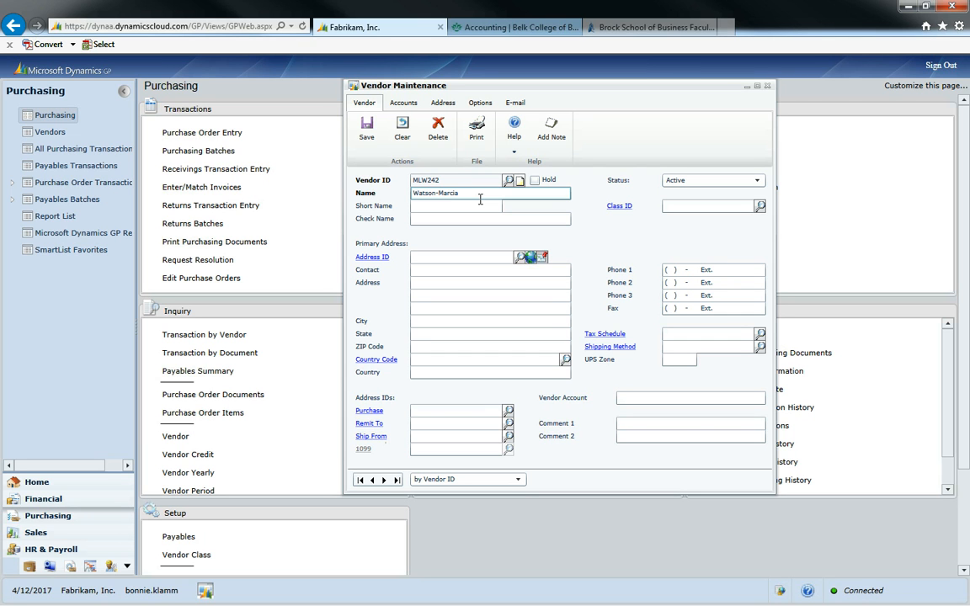
pyautogui.write(' Inc')
pyautogui.press('Tab')
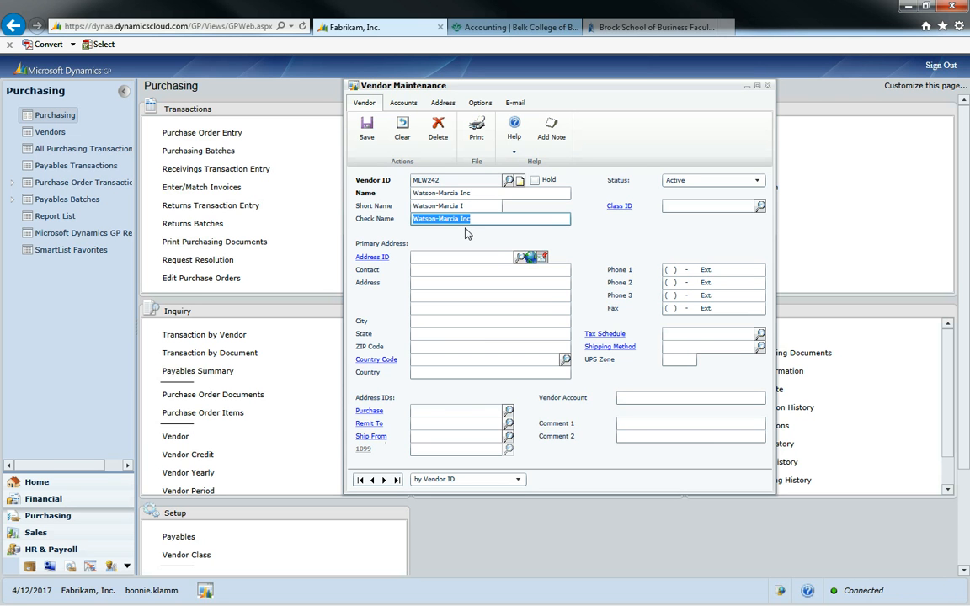
pyautogui.press('Tab')
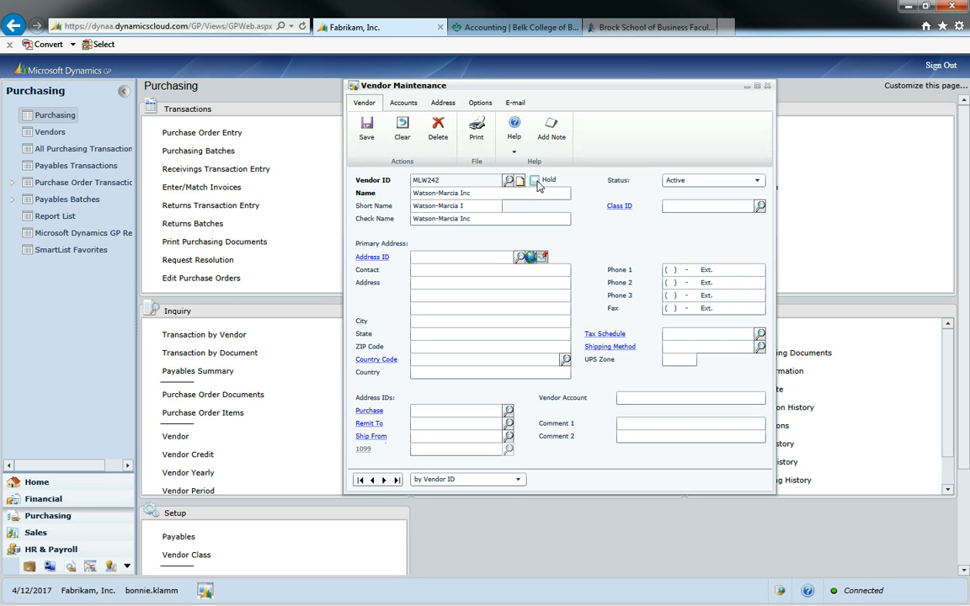
# Toggle Hold on and back off, and keep the vendor status as Active
pyautogui.click(534, 180)
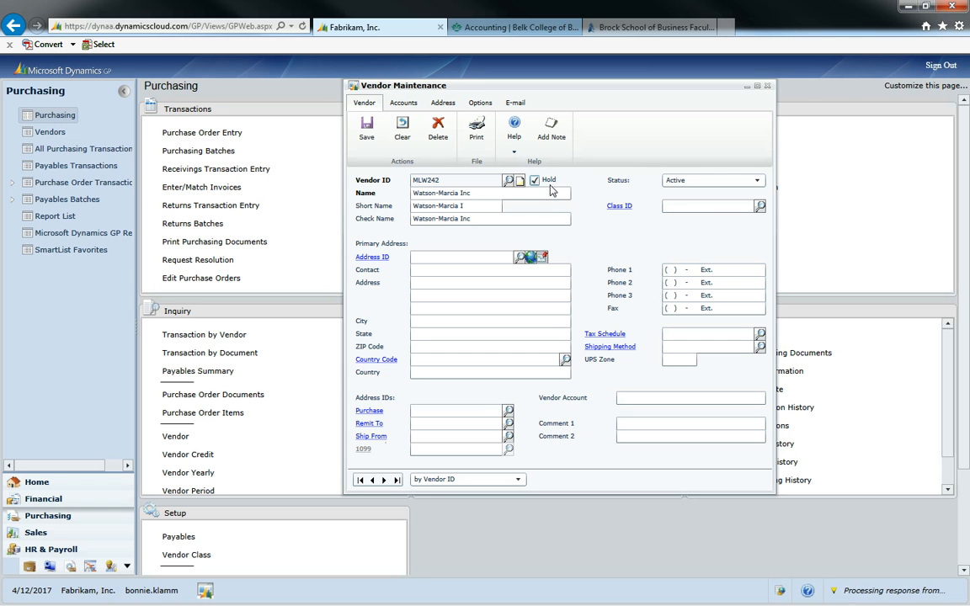
pyautogui.click(535, 180)
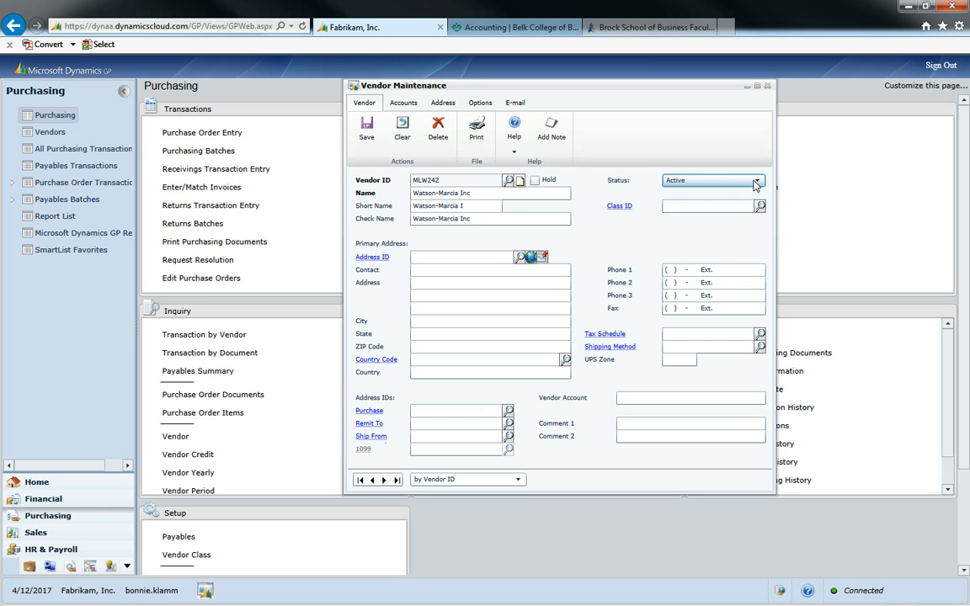
pyautogui.click(757, 183)
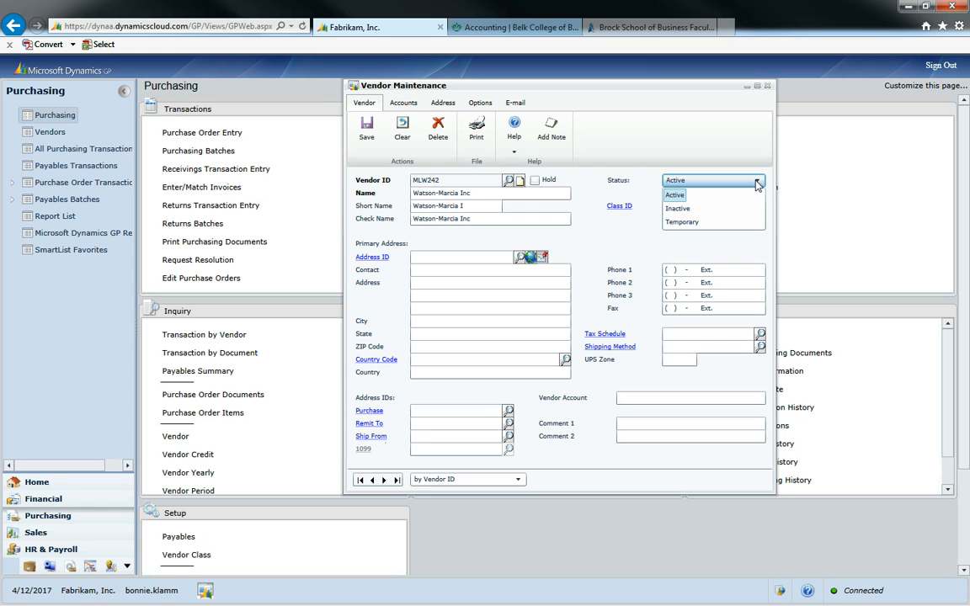
pyautogui.click(756, 182)
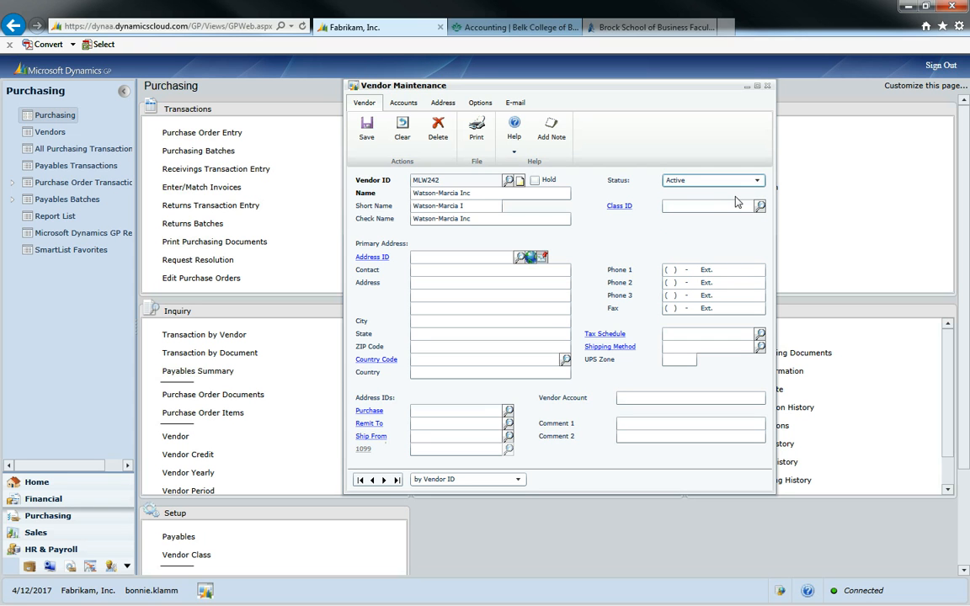
# Assign vendor class USA-US-I from the Vendor Classes lookup
pyautogui.click(738, 205)
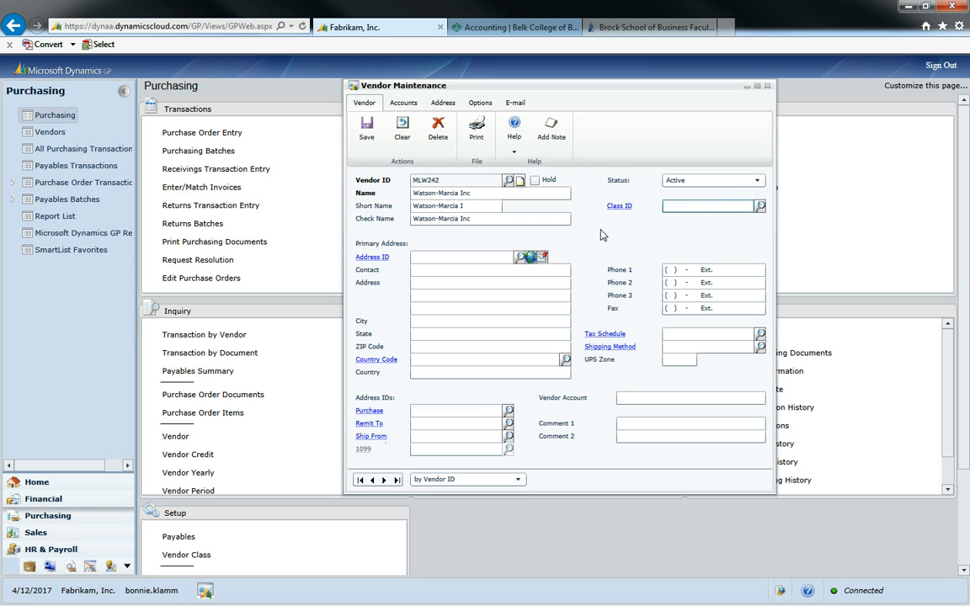
pyautogui.click(761, 207)
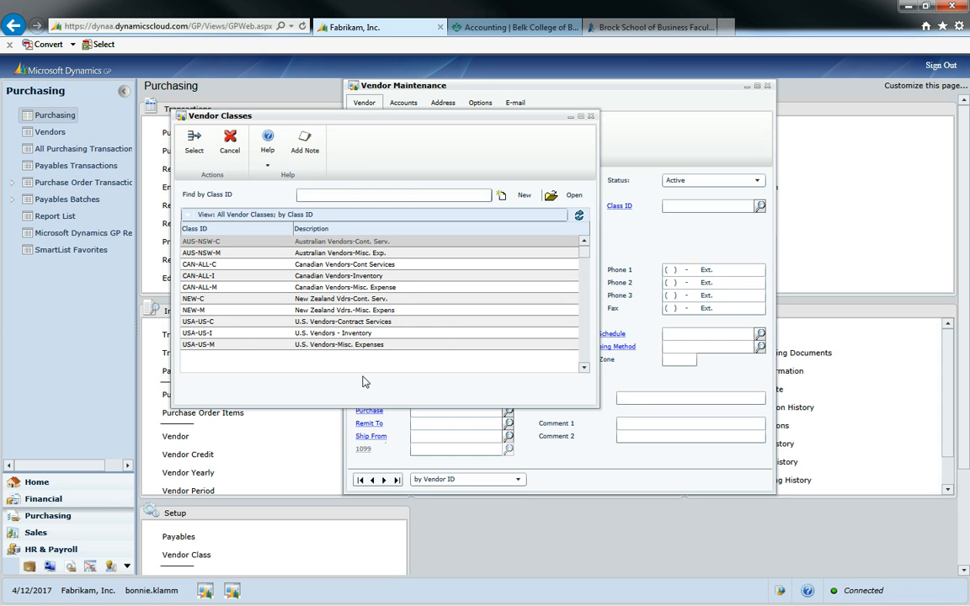
pyautogui.click(238, 334)
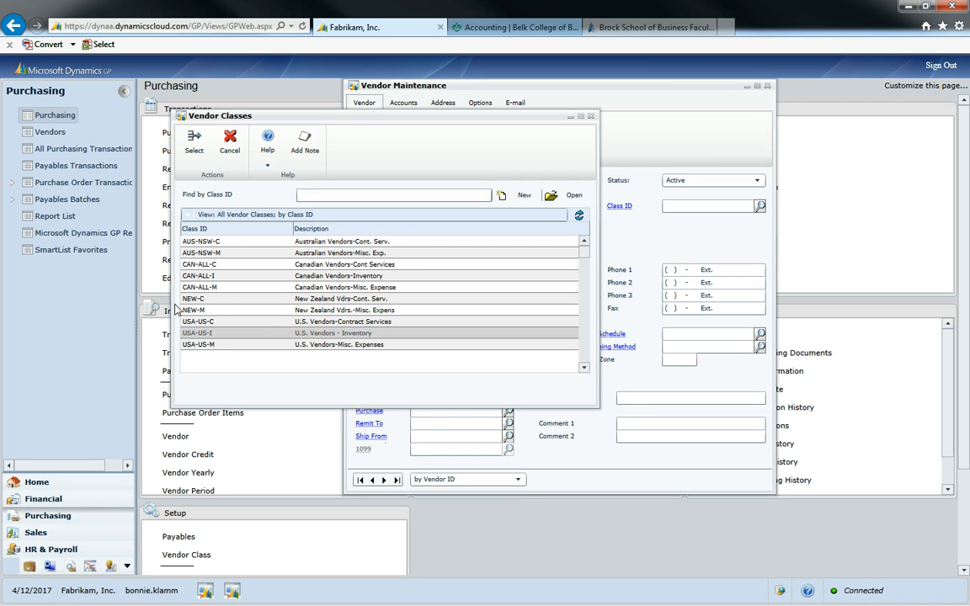
pyautogui.click(196, 140)
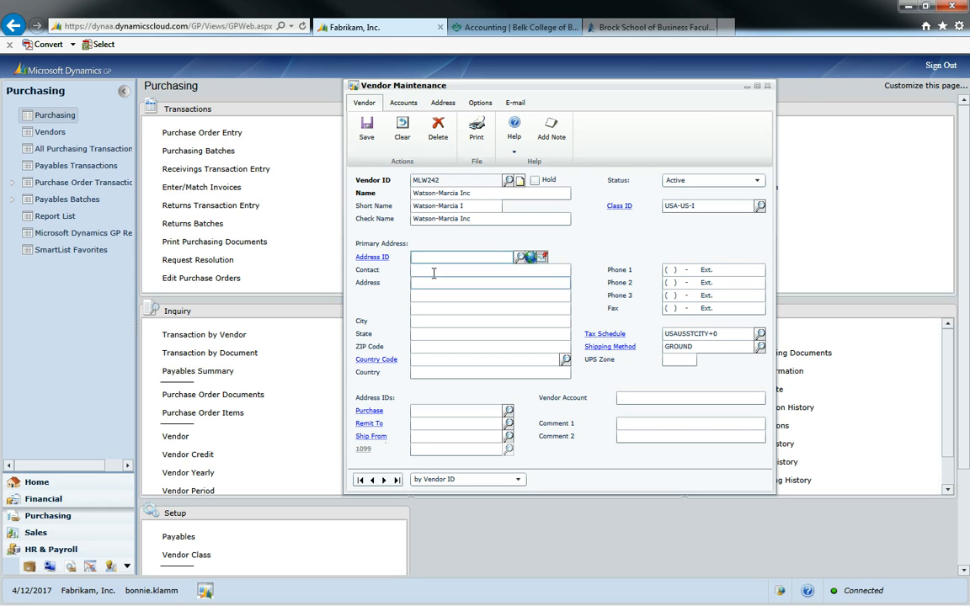
# Create address ID PRIMARY and enter the contact person's name
pyautogui.write('PRIMARY')
pyautogui.press('Tab')
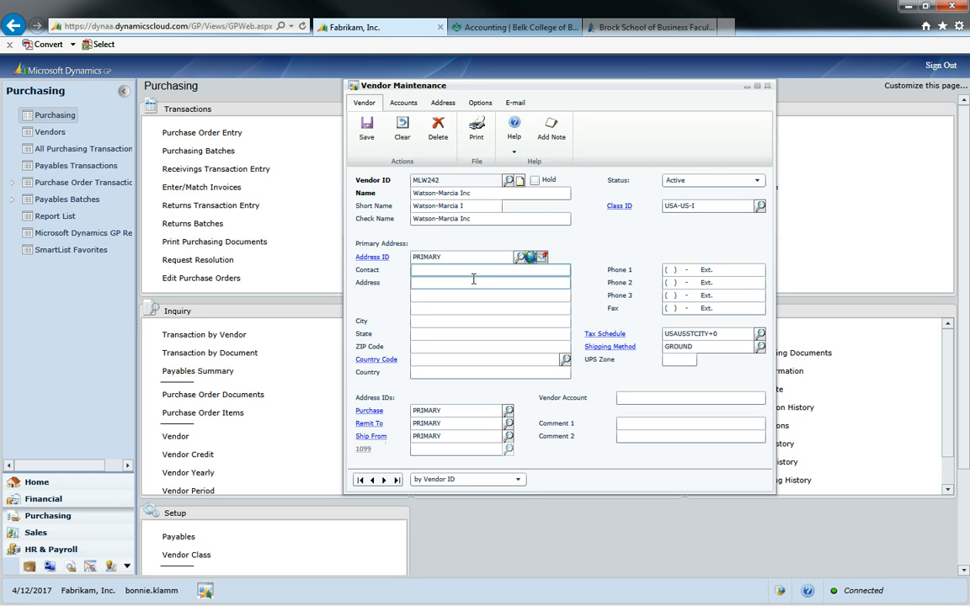
pyautogui.press('Tab')
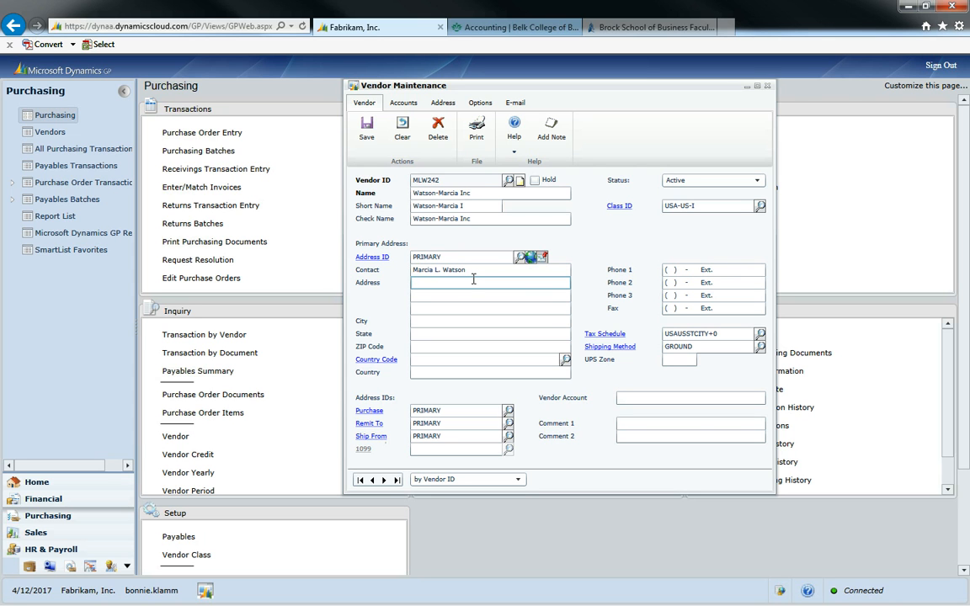
# Fill in the vendor's street address, city, state and ZIP code
pyautogui.press('Tab')
pyautogui.press('Tab')
pyautogui.press('Tab')
pyautogui.write('Fargo')
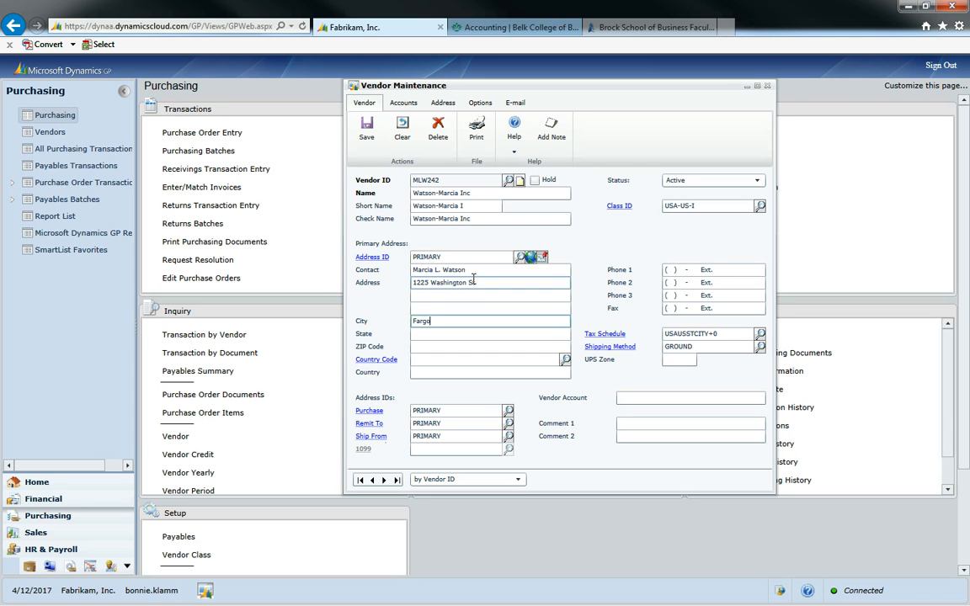
pyautogui.press('Tab')
pyautogui.write('ND')
pyautogui.press('Tab')
pyautogui.write('58104')
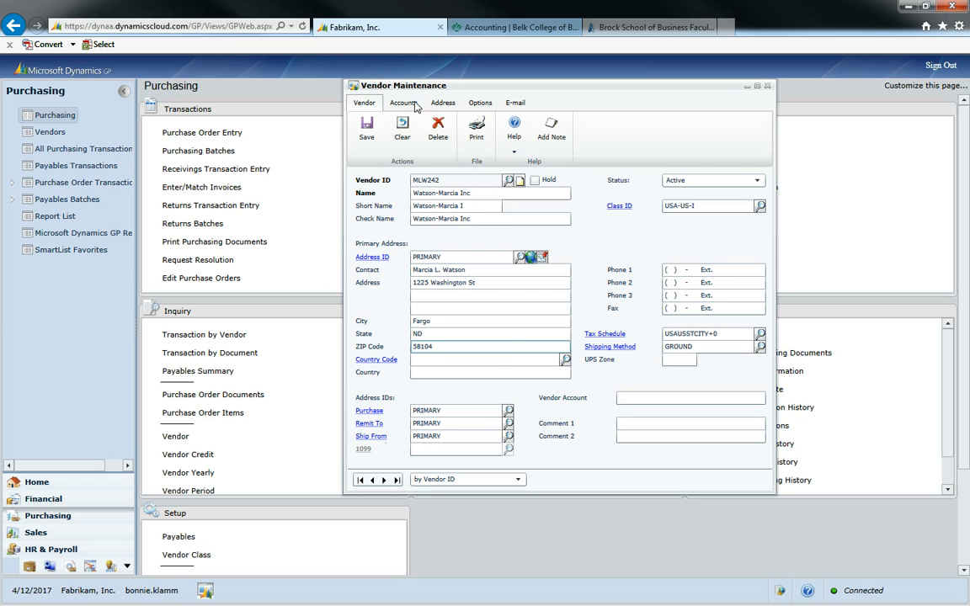
pyautogui.click(477, 102)
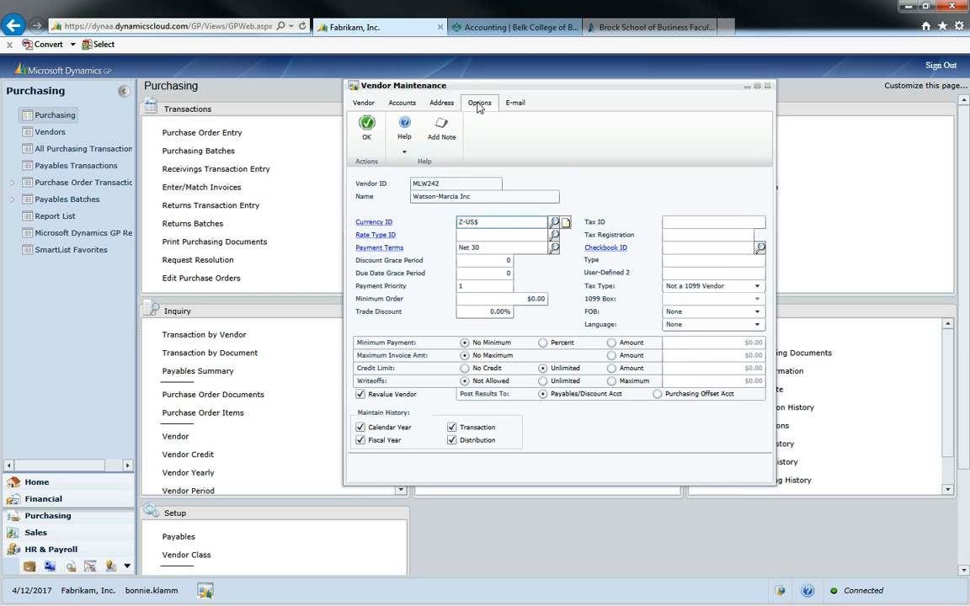
pyautogui.click(488, 248)
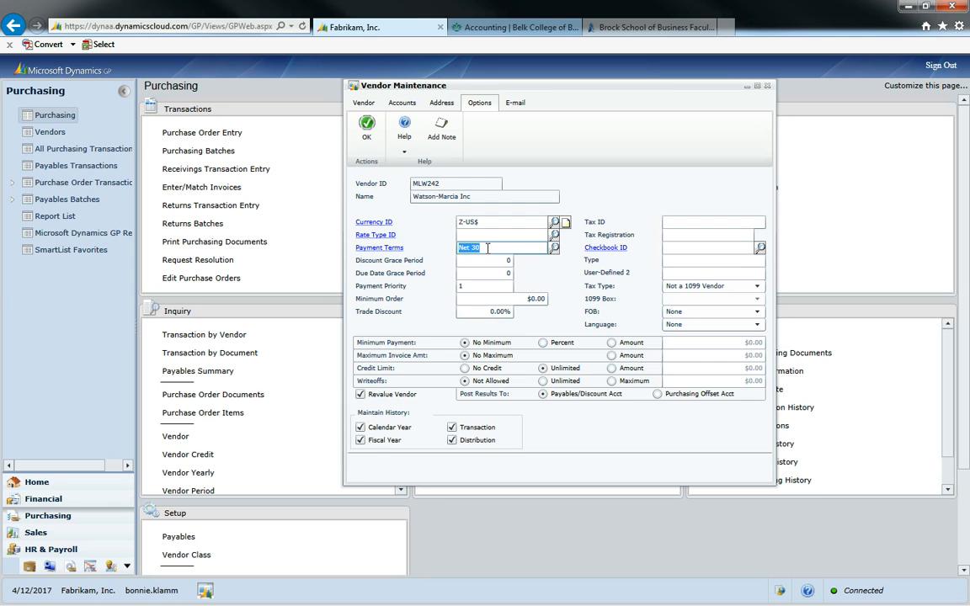
pyautogui.click(370, 128)
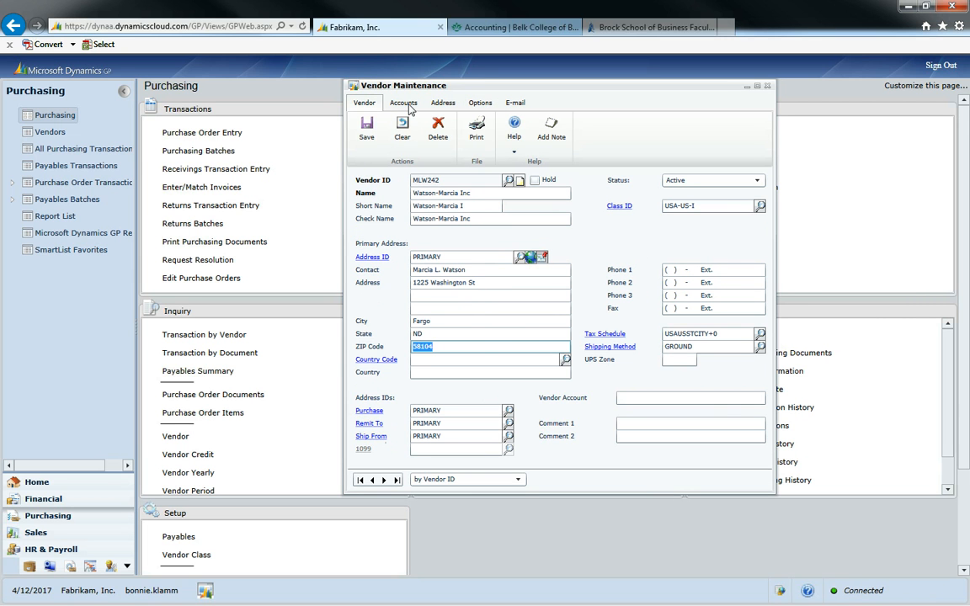
pyautogui.click(407, 104)
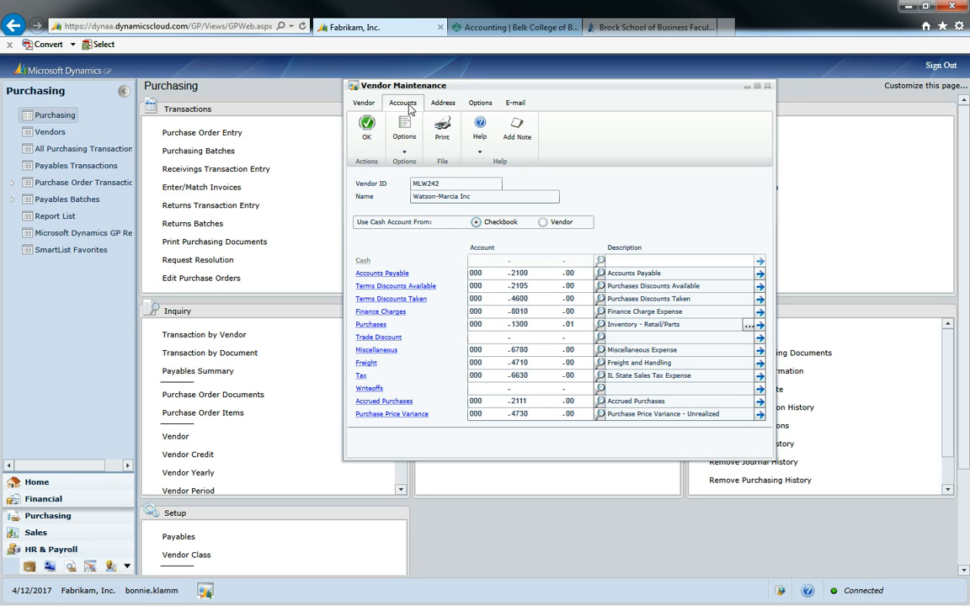
pyautogui.click(536, 273)
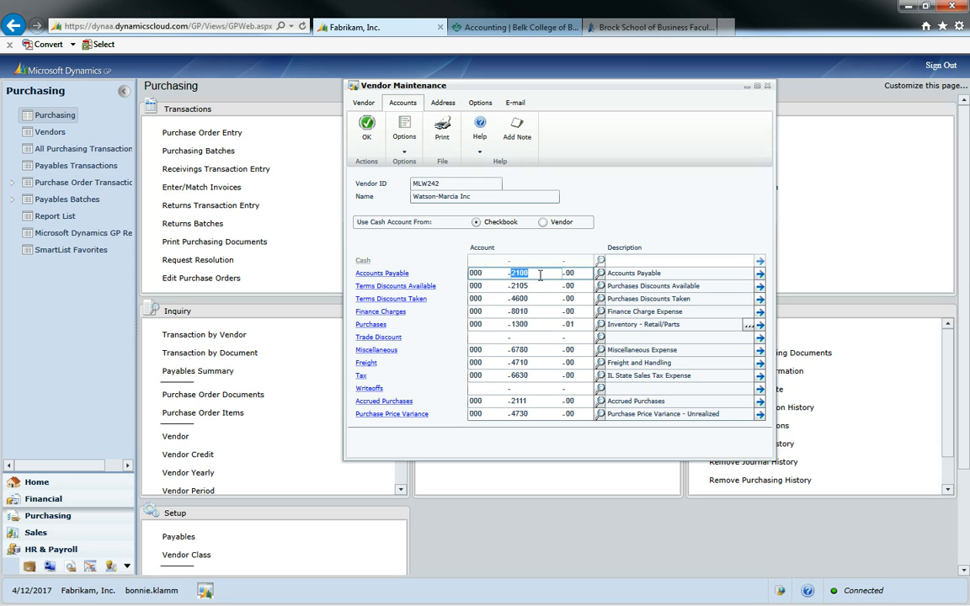
pyautogui.doubleClick(542, 327)
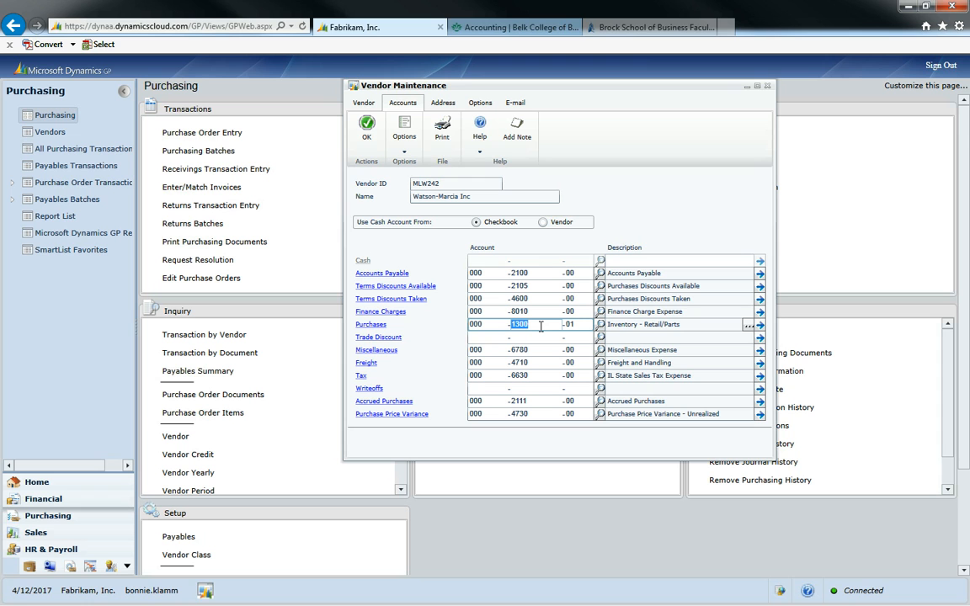
pyautogui.click(366, 129)
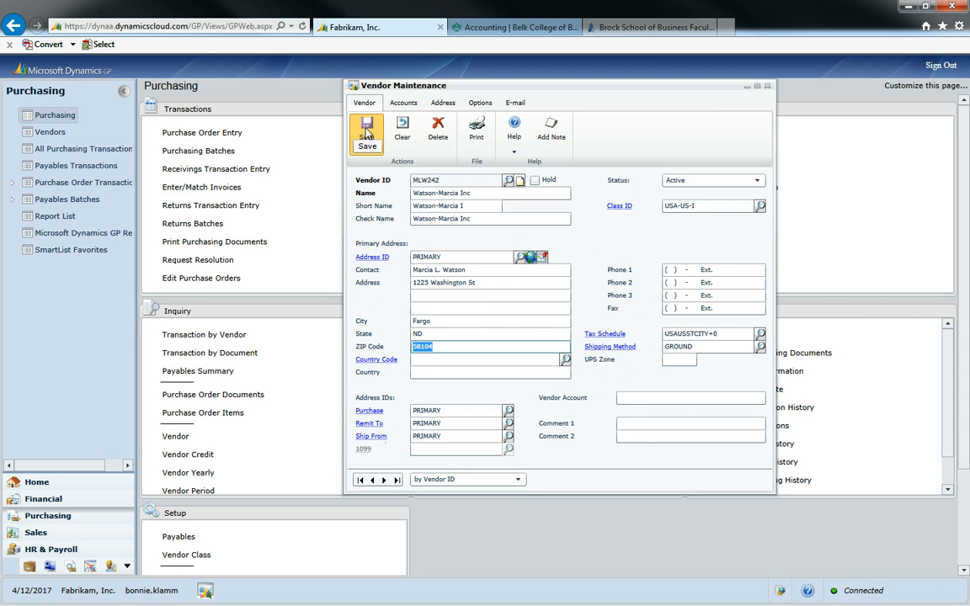
# Save vendor MLW242 and close the Vendor Maintenance window
pyautogui.click(366, 130)
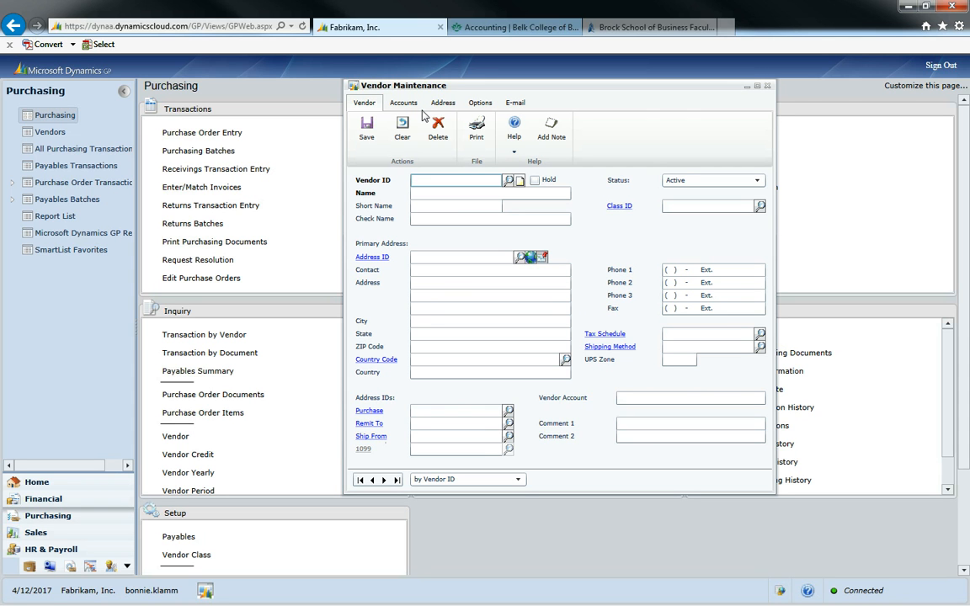
pyautogui.click(767, 86)
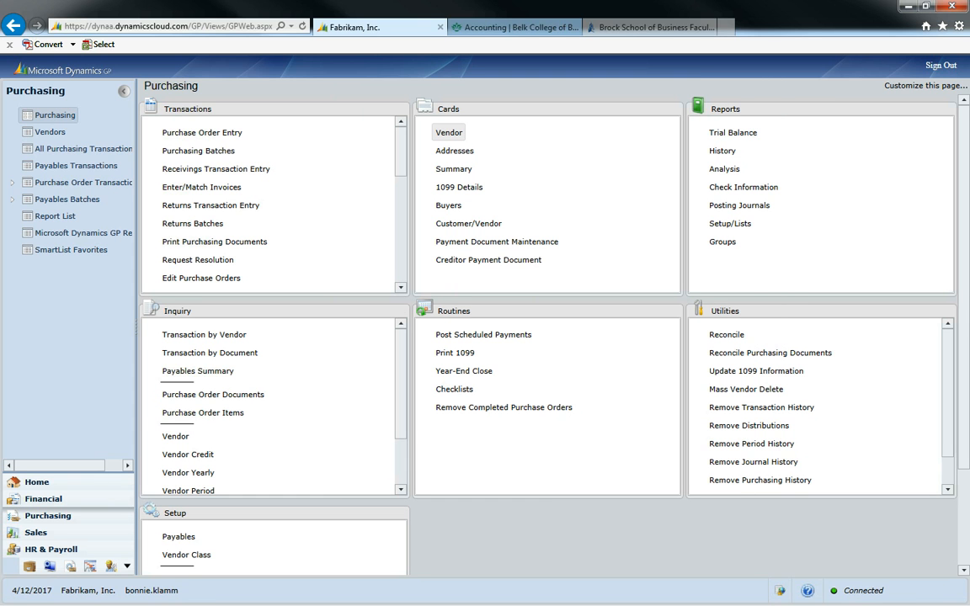